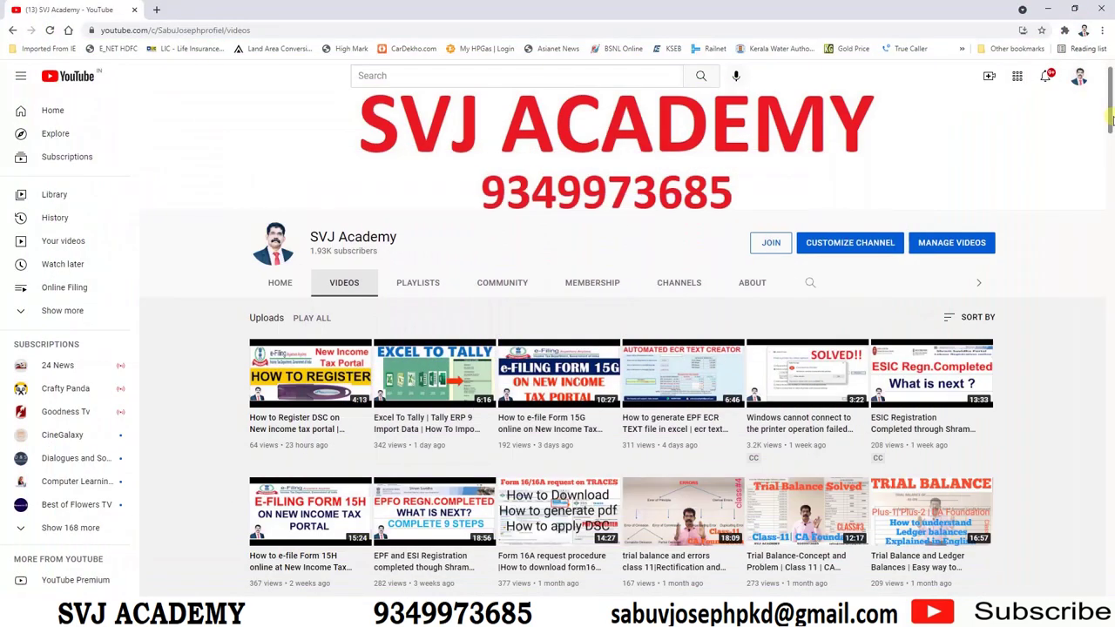
Browse the SVJ Academy channel's uploaded videos down to the oldest classes and return to the start of the list.
{"action": "scroll", "coordinate": [1110, 82], "scroll_direction": "down", "scroll_amount": 1}
{"action": "left_click_drag", "start_coordinate": [1110, 83], "coordinate": [1111, 330]}
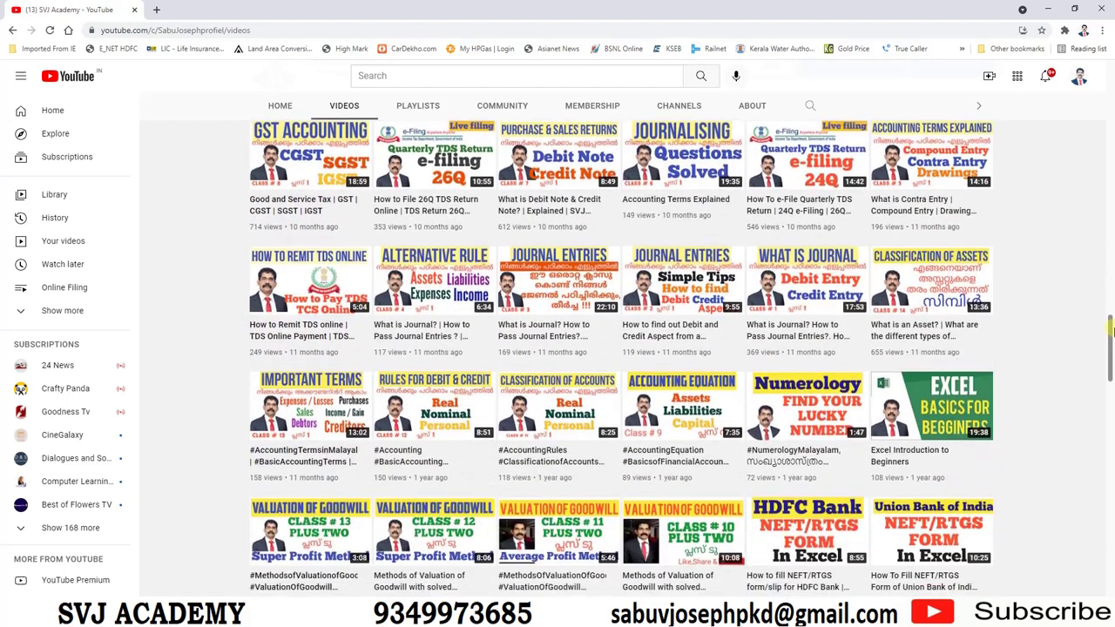
{"action": "left_click_drag", "start_coordinate": [1111, 329], "coordinate": [1111, 446]}
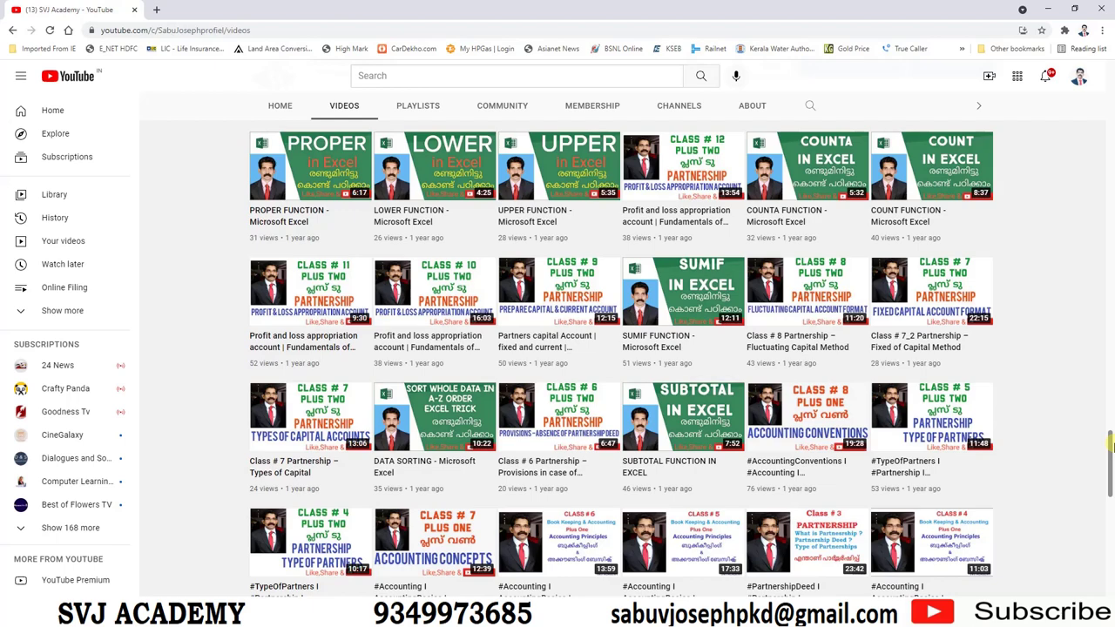
{"action": "left_click_drag", "start_coordinate": [1111, 446], "coordinate": [1111, 520]}
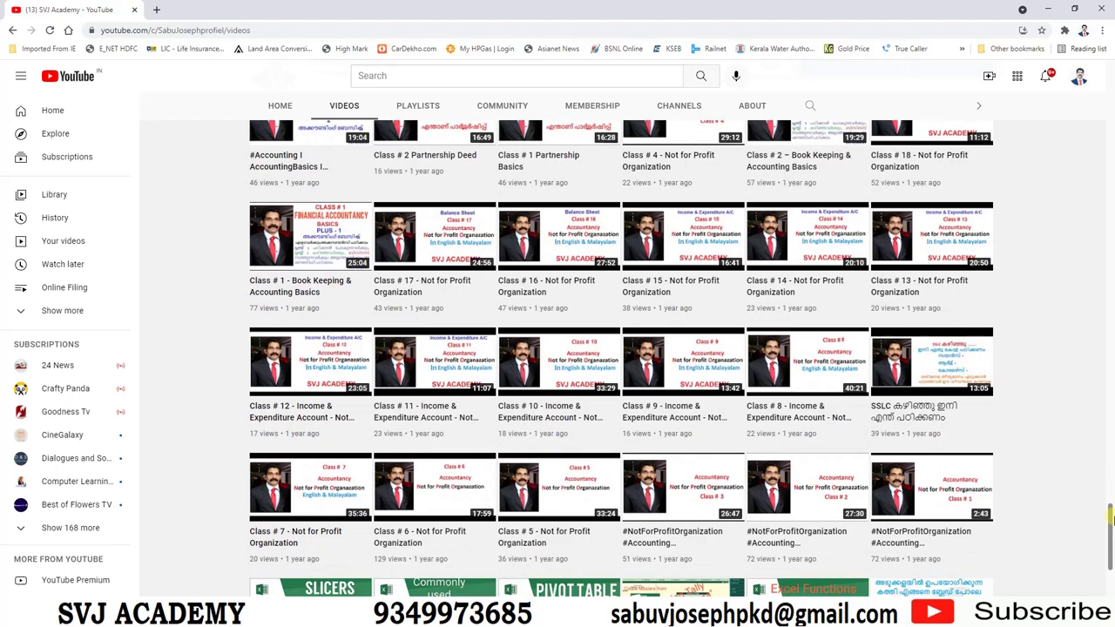
{"action": "left_click_drag", "start_coordinate": [1112, 520], "coordinate": [1111, 435]}
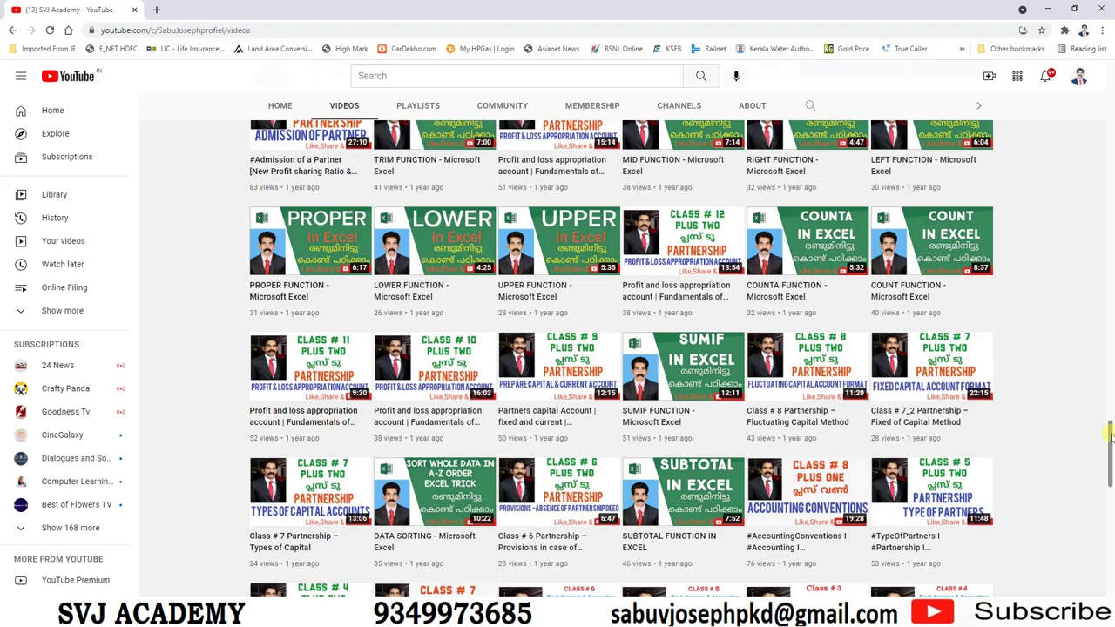
{"action": "left_click_drag", "start_coordinate": [1110, 435], "coordinate": [1110, 69]}
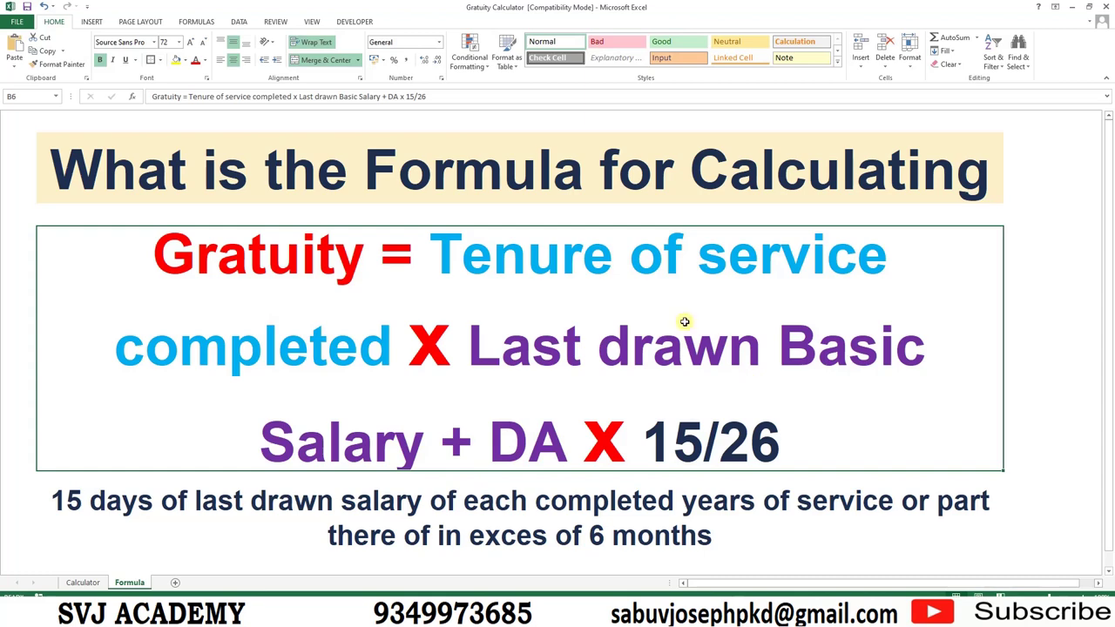
In Excel's Gratuity Calculator workbook, review the gratuity formula on the Formula sheet alongside the two tables on the Calculator sheet.
{"action": "key", "text": "ctrl+Page_Up"}
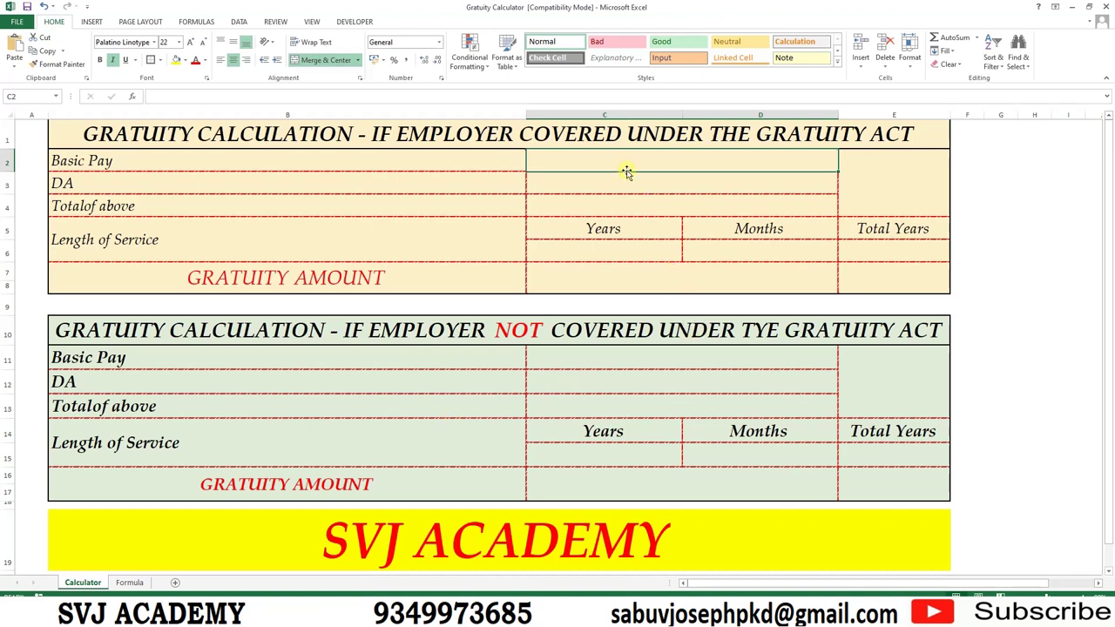
{"action": "left_click", "coordinate": [129, 582]}
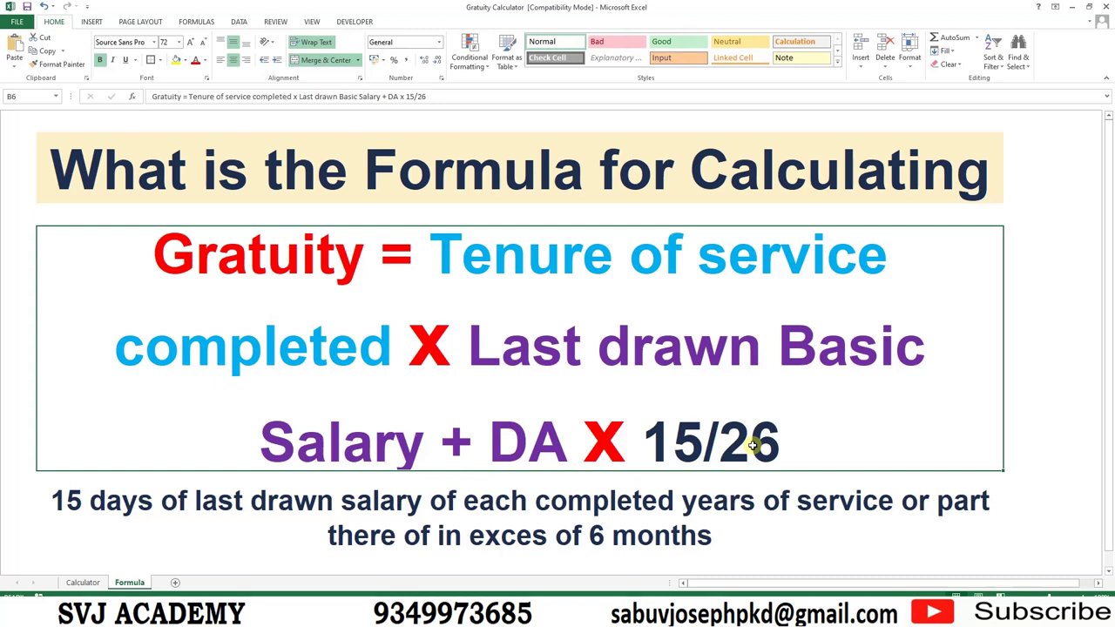
{"action": "key", "text": "ctrl+Page_Up"}
{"action": "left_click", "coordinate": [478, 331]}
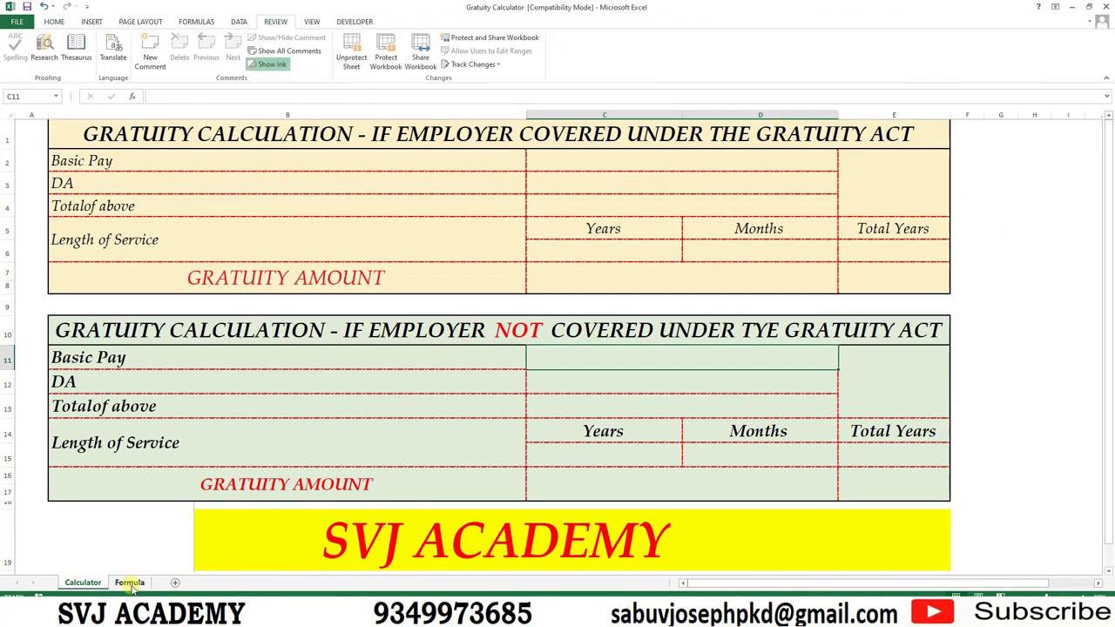
{"action": "left_click", "coordinate": [131, 584]}
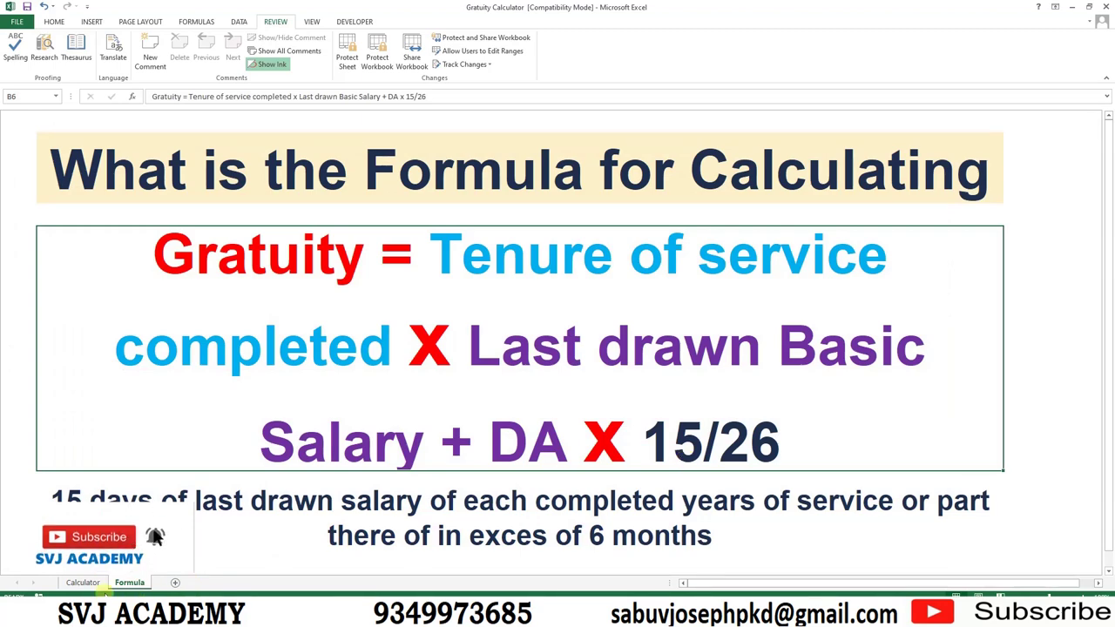
{"action": "left_click", "coordinate": [82, 583]}
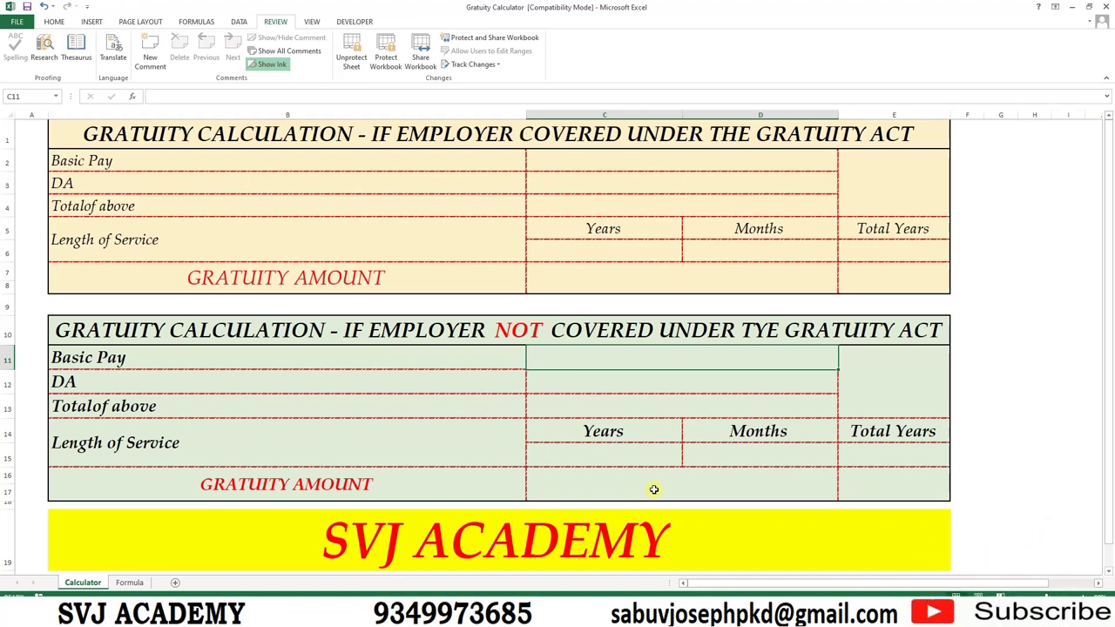
Enter a basic pay of 20000 and DA of 10000 in the table for employers covered under the Gratuity Act.
{"action": "left_click", "coordinate": [675, 167]}
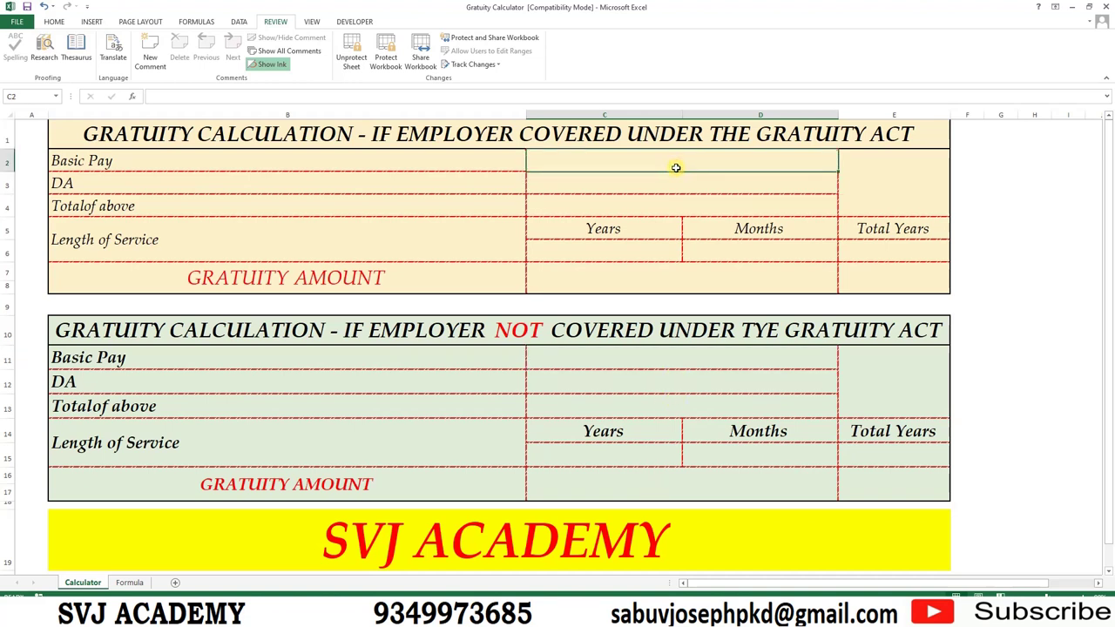
{"action": "double_click", "coordinate": [672, 163]}
{"action": "type", "text": "20000"}
{"action": "key", "text": "Return"}
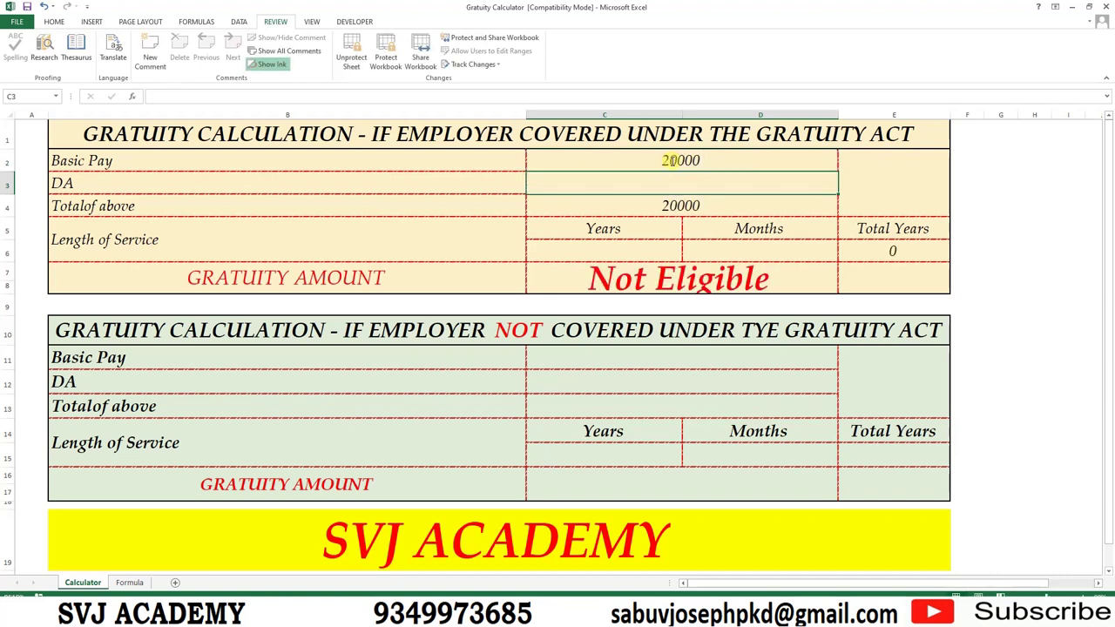
{"action": "type", "text": "10000"}
{"action": "key", "text": "Return"}
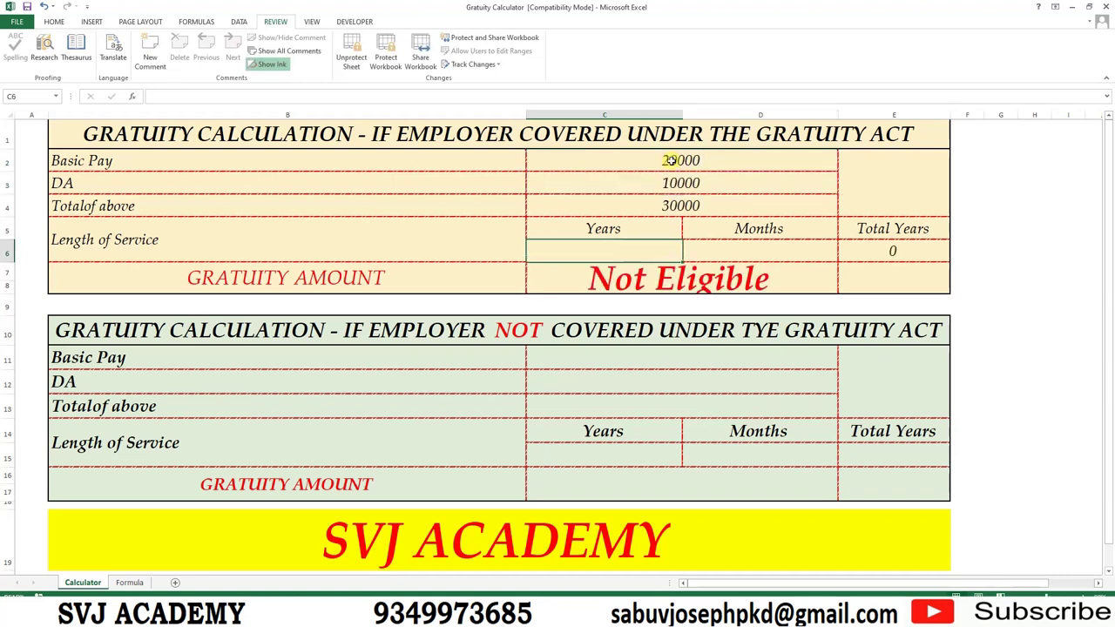
Enter a length of service of 6 years and 2 months in the covered-employer table.
{"action": "type", "text": "6"}
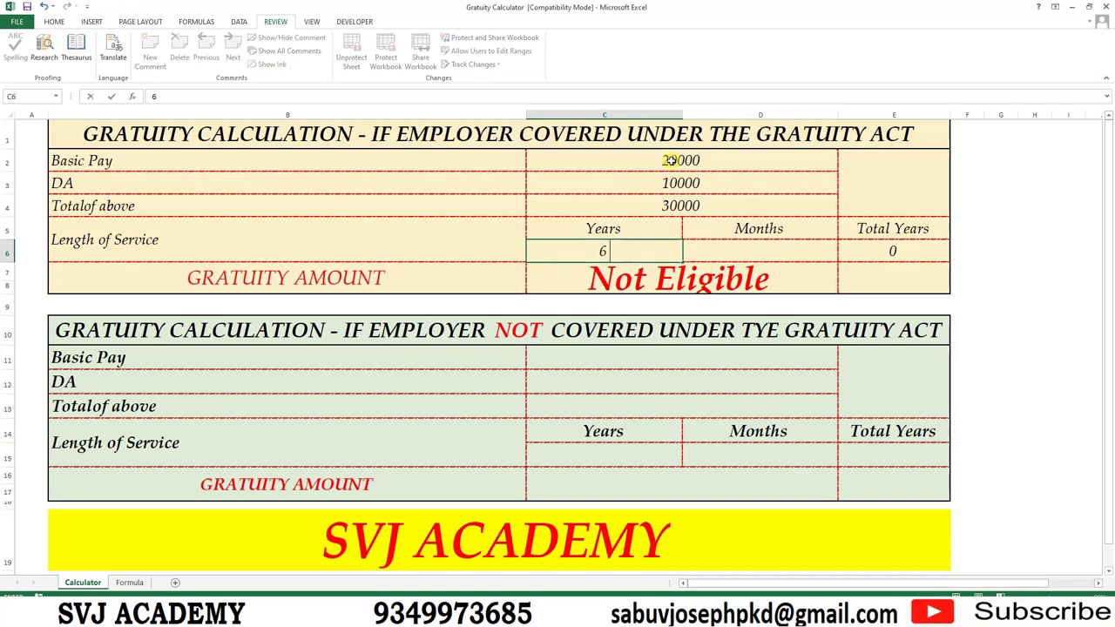
{"action": "key", "text": "Return"}
{"action": "type", "text": "2"}
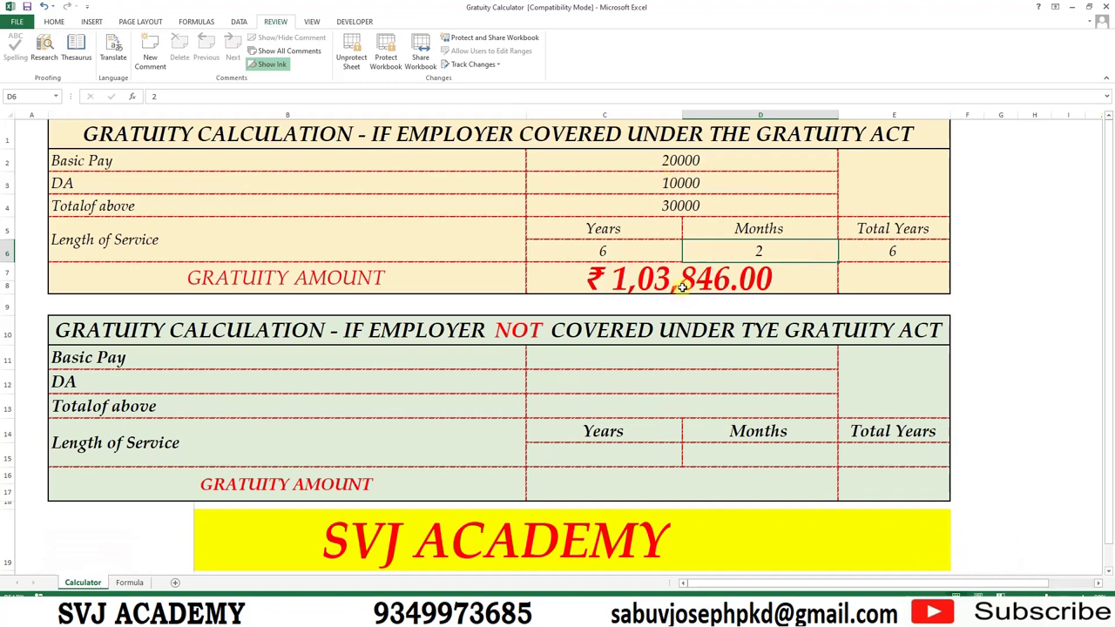
Enter a basic pay of 20000 and DA of 10000 in the table for employers not covered under the Act.
{"action": "left_click", "coordinate": [700, 359]}
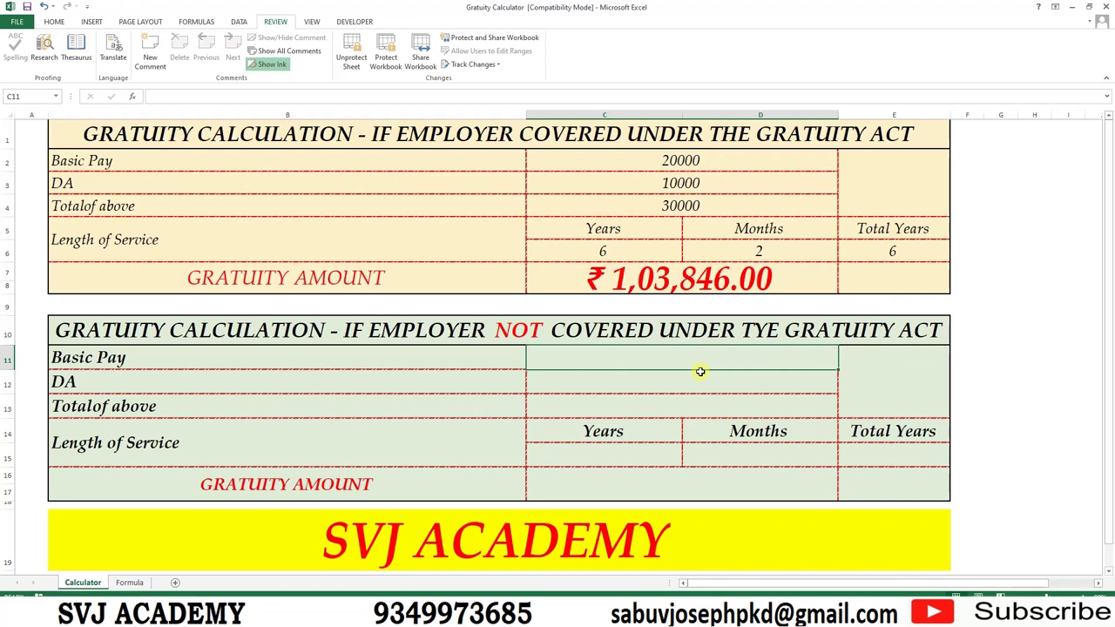
{"action": "type", "text": "20000"}
{"action": "key", "text": "Return"}
{"action": "type", "text": "10000"}
{"action": "key", "text": "Return"}
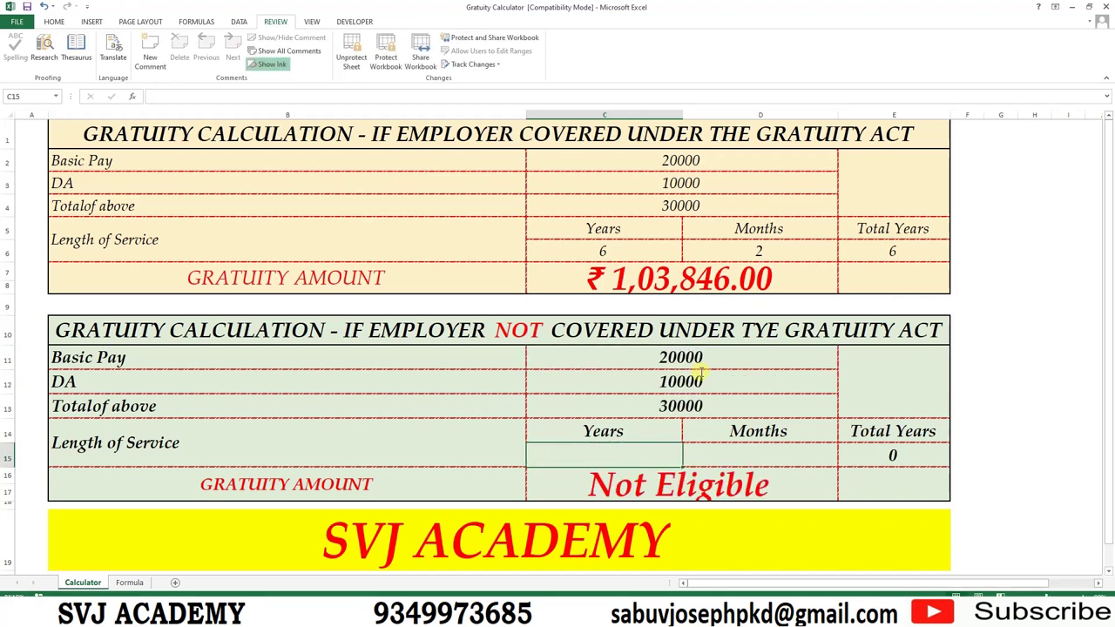
Enter a length of service of 6 years and 2 months in the not-covered employer table.
{"action": "type", "text": "6"}
{"action": "key", "text": "Tab"}
{"action": "type", "text": "2"}
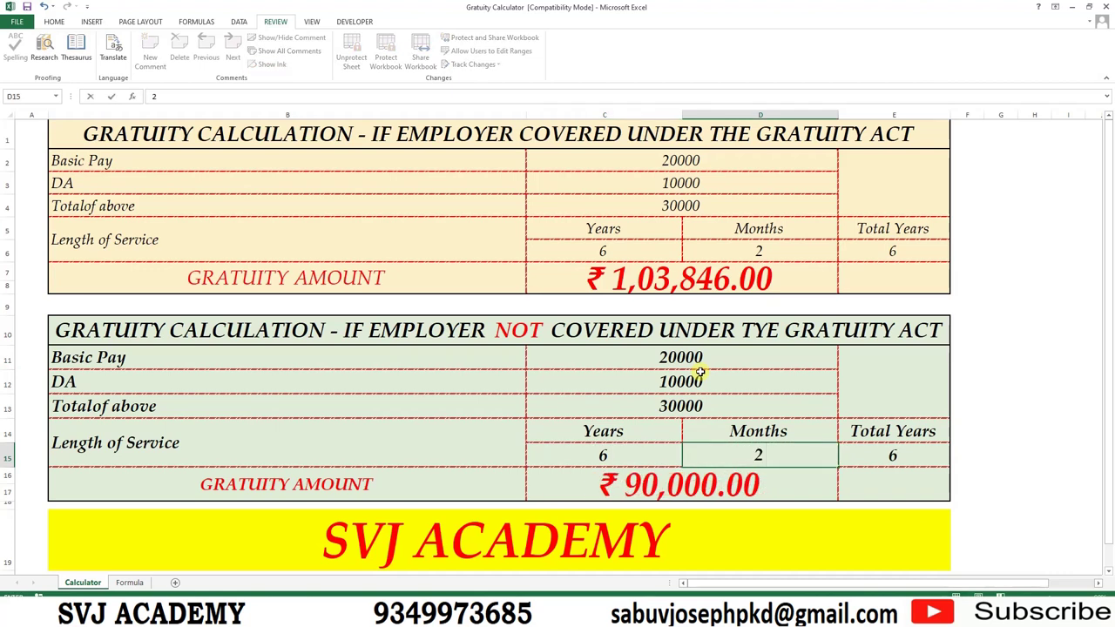
{"action": "key", "text": "Return"}
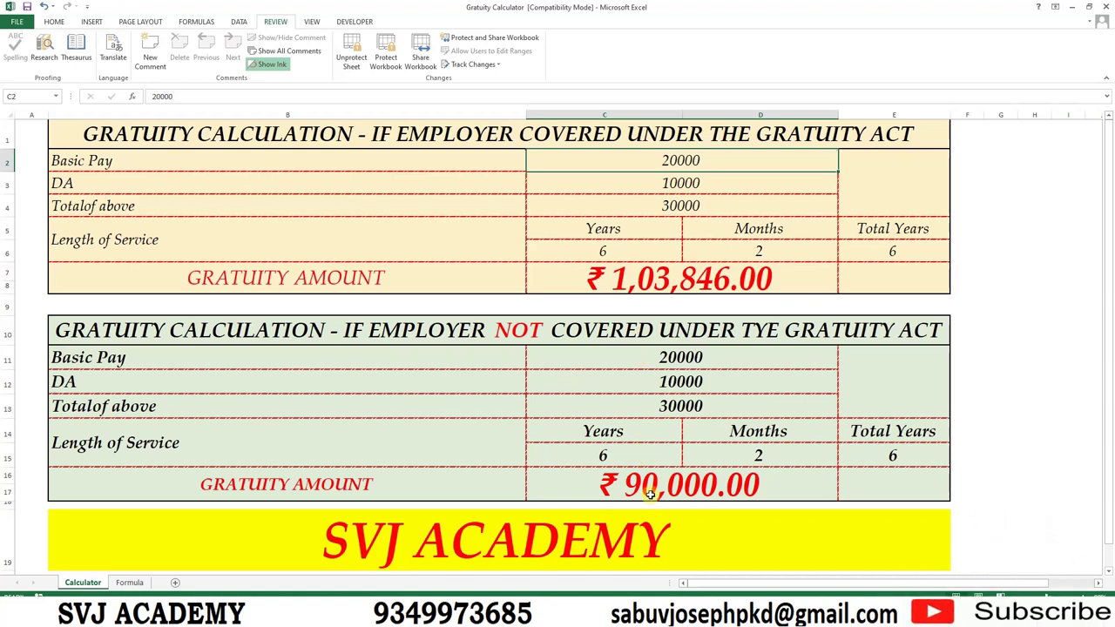
Change the months of service in the covered-employer table to 5.
{"action": "left_click", "coordinate": [759, 251]}
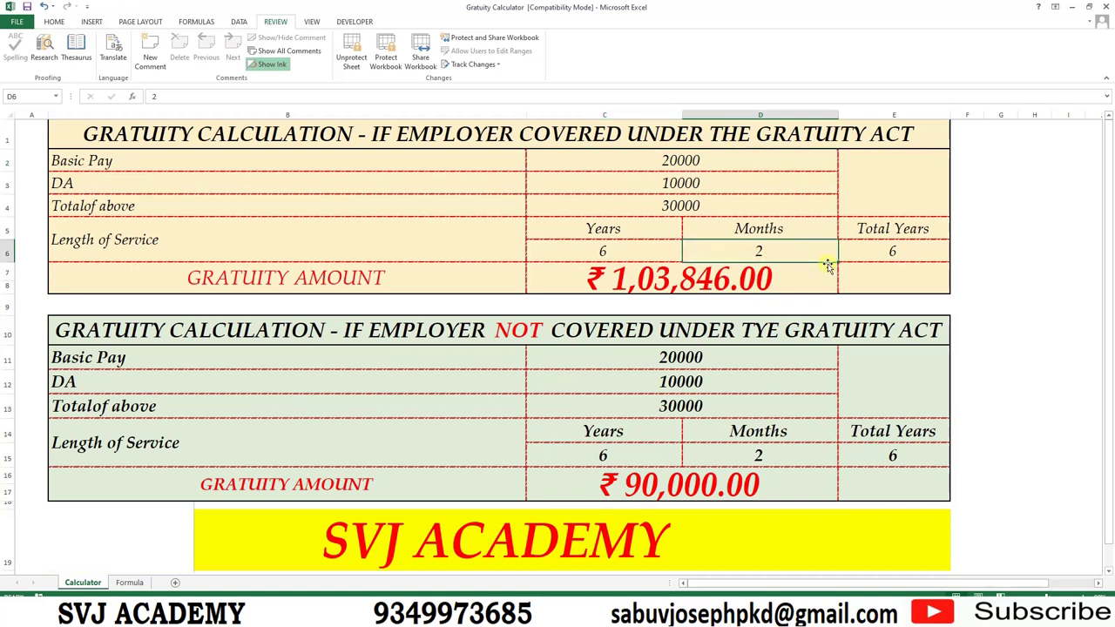
{"action": "type", "text": "5"}
{"action": "key", "text": "Return"}
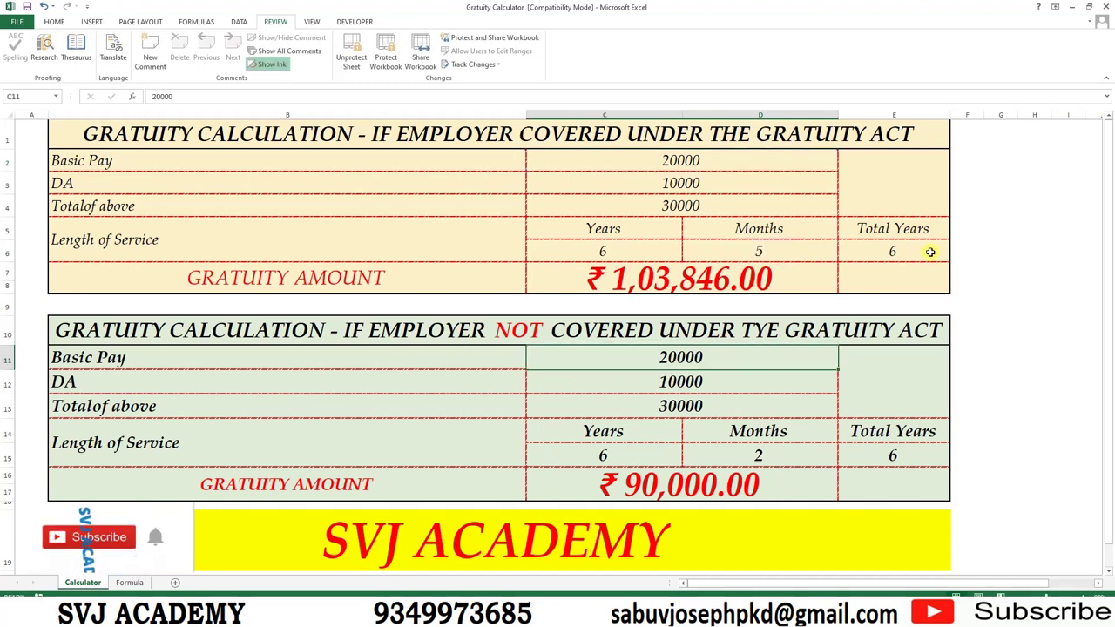
Set the months of service in the covered-employer table to 6.
{"action": "left_click", "coordinate": [775, 250]}
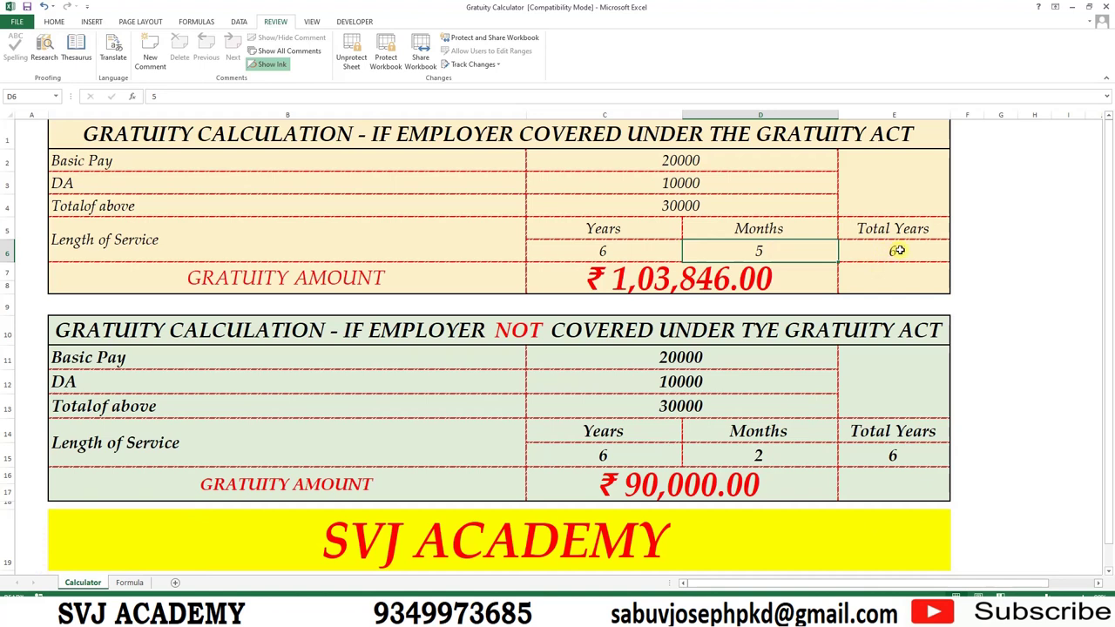
{"action": "type", "text": "6"}
{"action": "key", "text": "Return"}
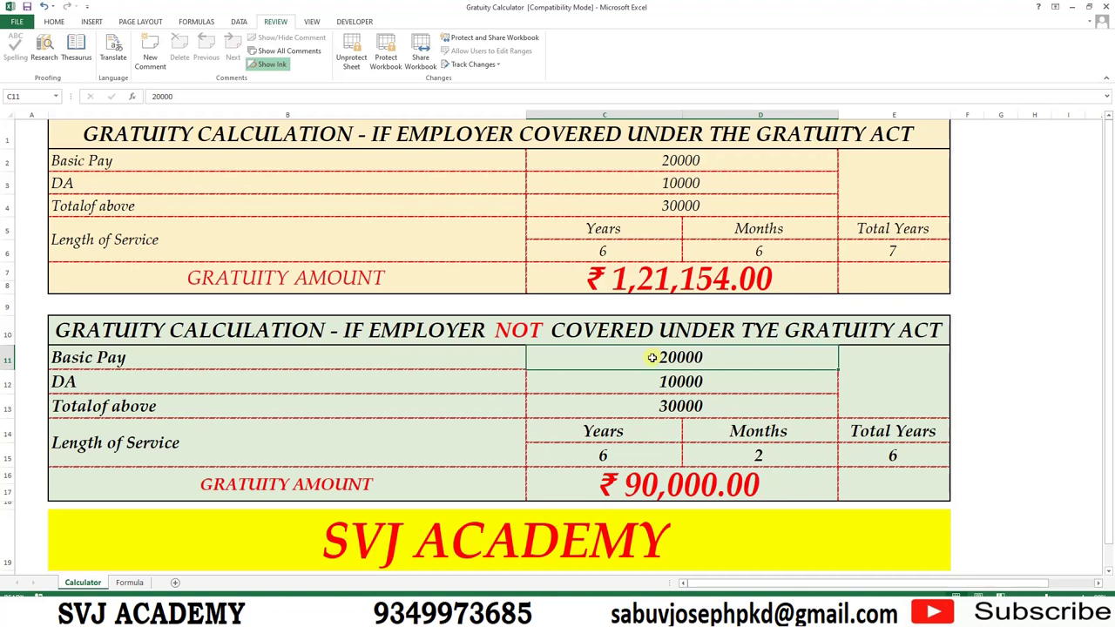
Change the years of service in the covered-employer table to 15.
{"action": "left_click", "coordinate": [604, 249]}
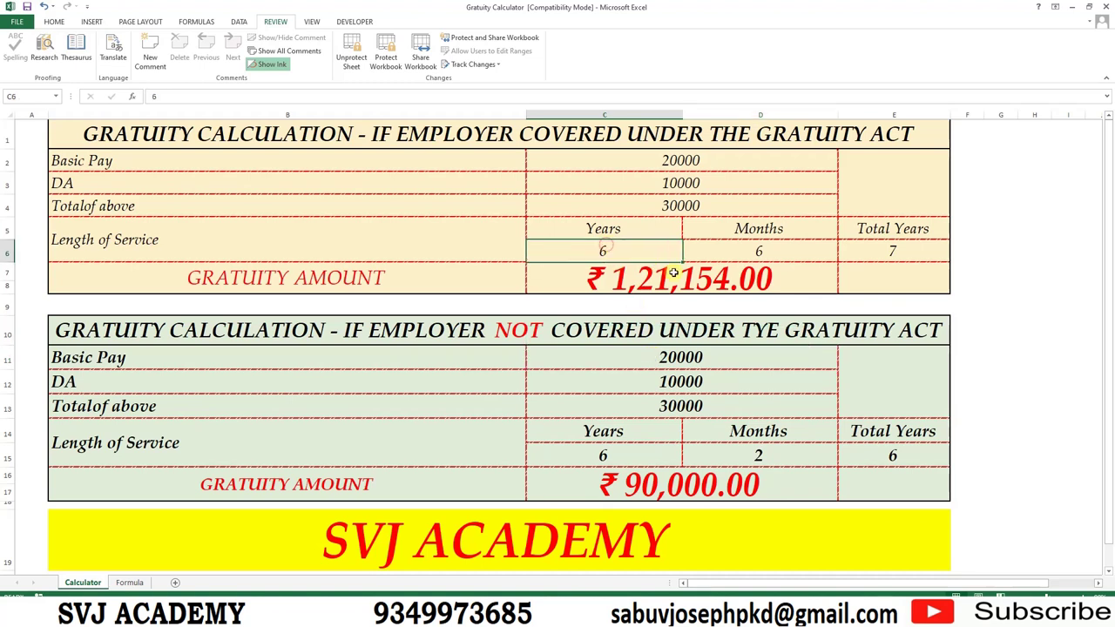
{"action": "type", "text": "15"}
{"action": "key", "text": "Tab"}
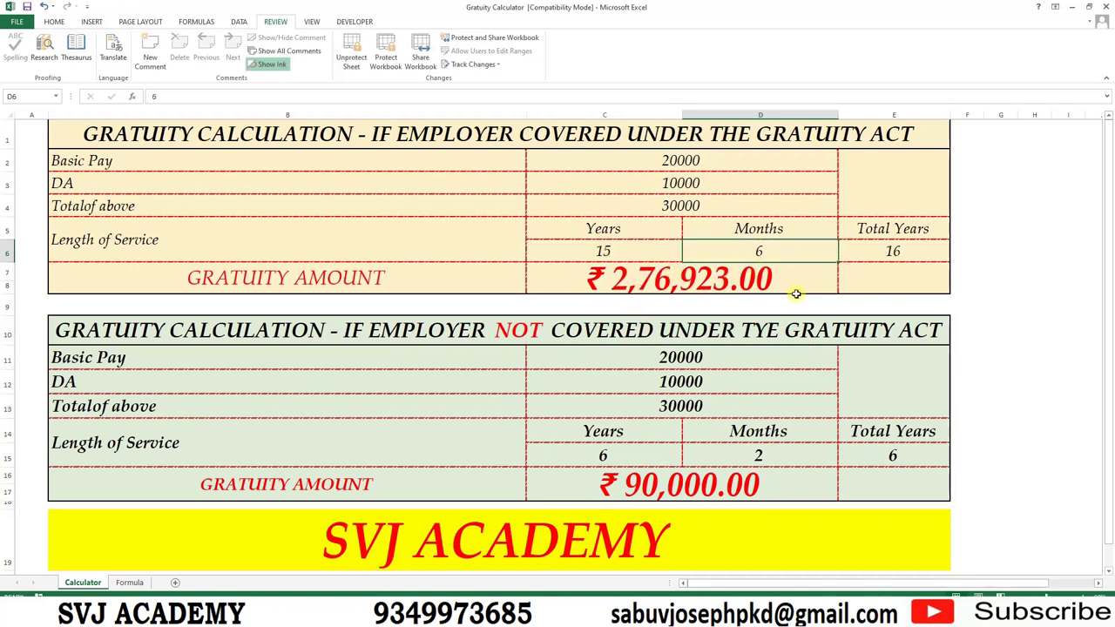
Set the covered-employer table's basic pay to 50000 and its DA to 25000.
{"action": "key", "text": "Up"}
{"action": "key", "text": "Up"}
{"action": "key", "text": "Up"}
{"action": "key", "text": "Up"}
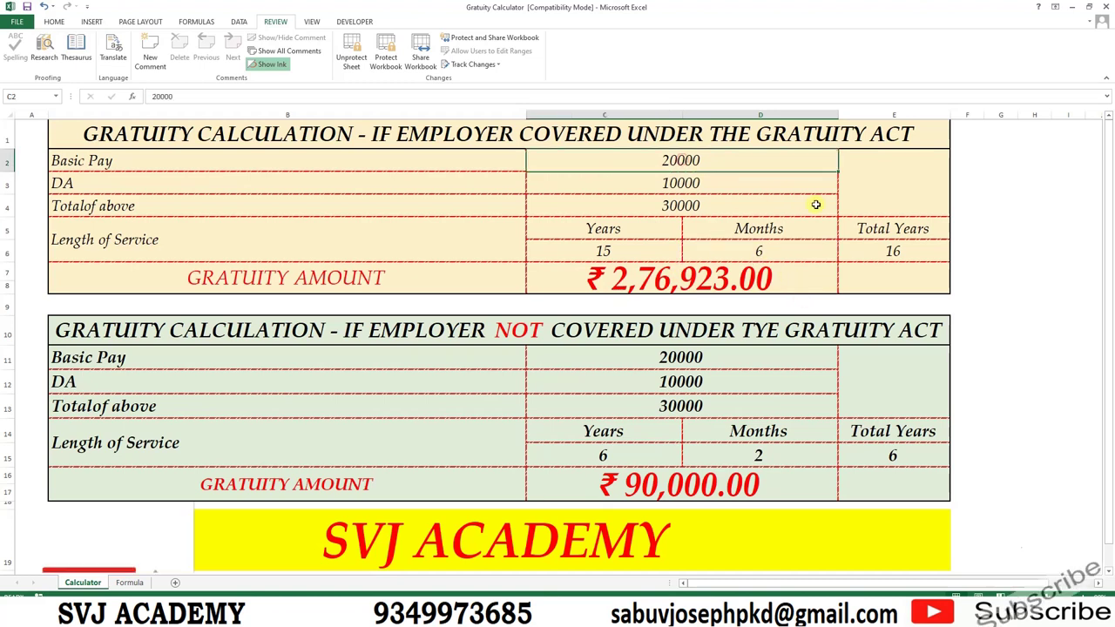
{"action": "type", "text": "50000"}
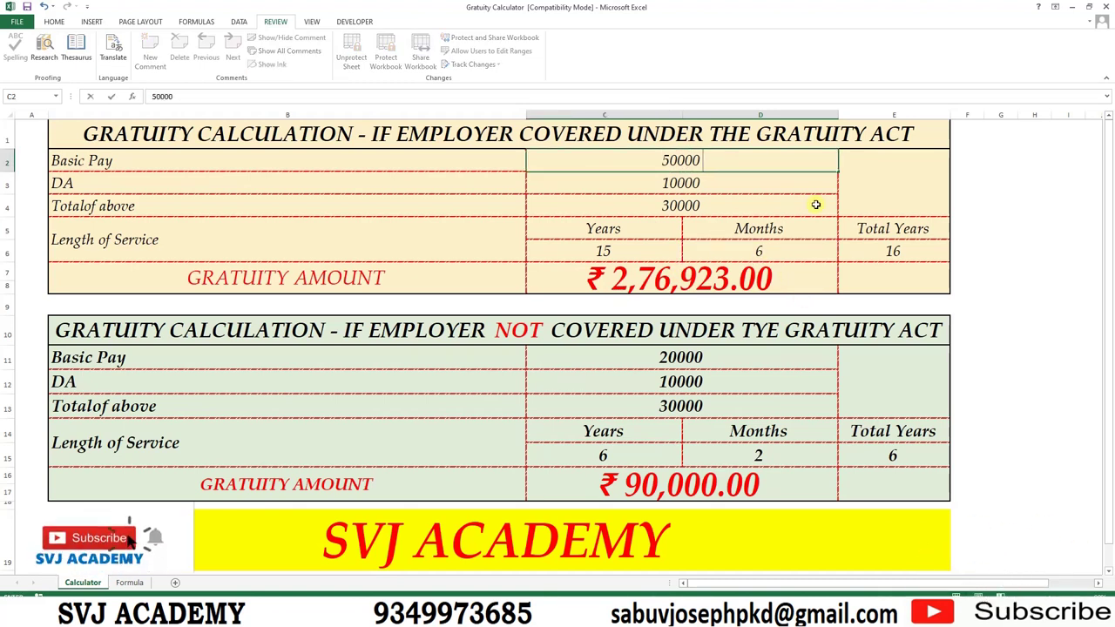
{"action": "key", "text": "Return"}
{"action": "type", "text": "25000"}
{"action": "key", "text": "Return"}
Set the years of service in the covered-employer table to 1.
{"action": "key", "text": "Return"}
{"action": "key", "text": "Return"}
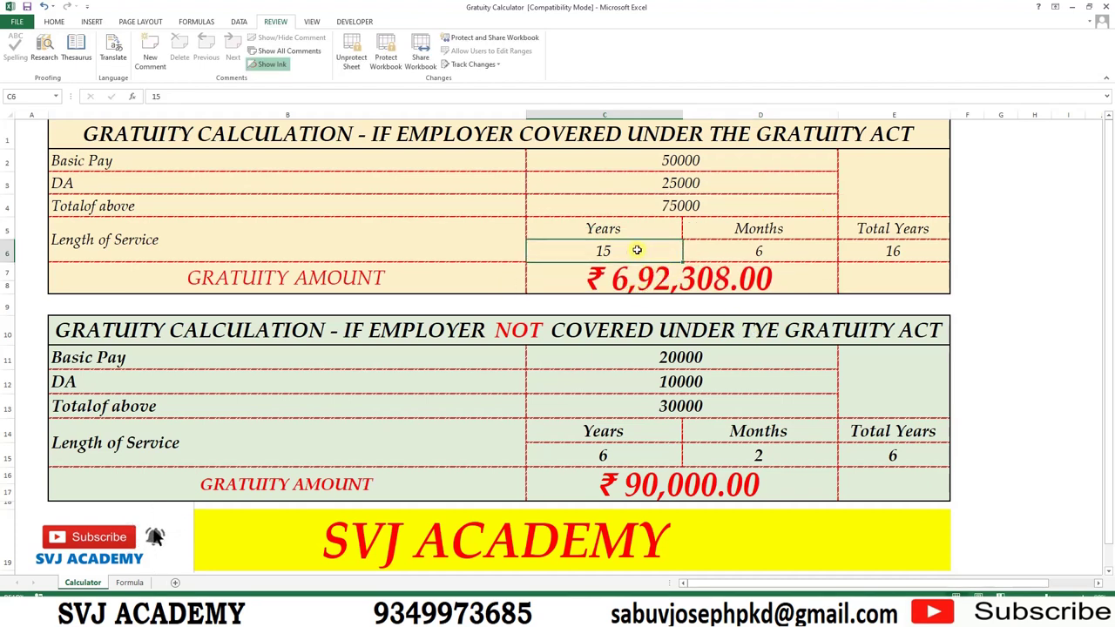
{"action": "type", "text": "1"}
{"action": "key", "text": "Return"}
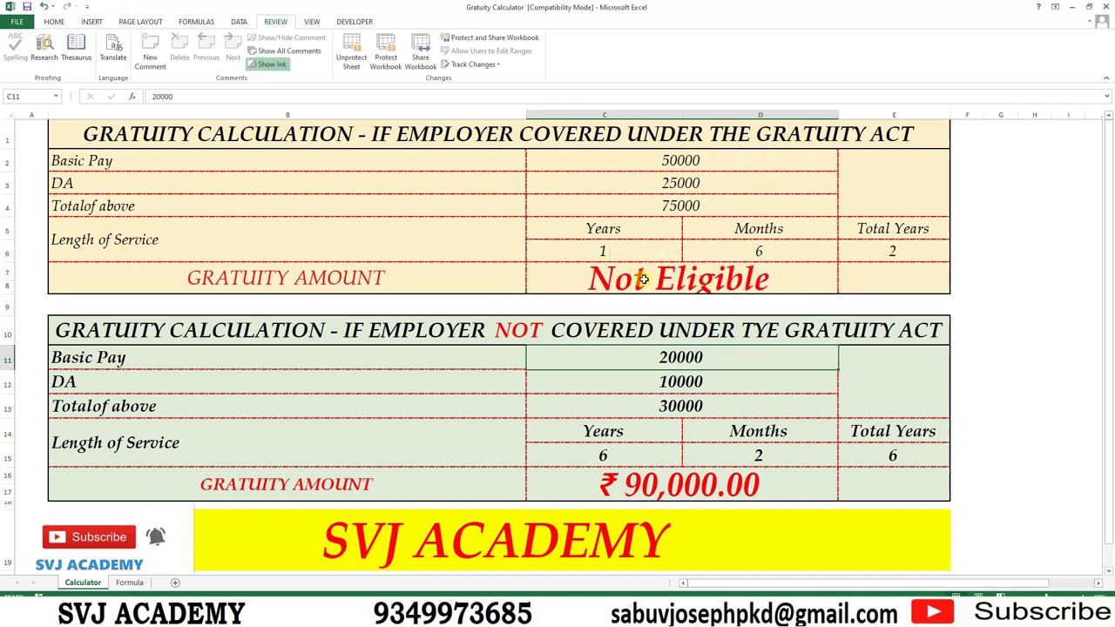